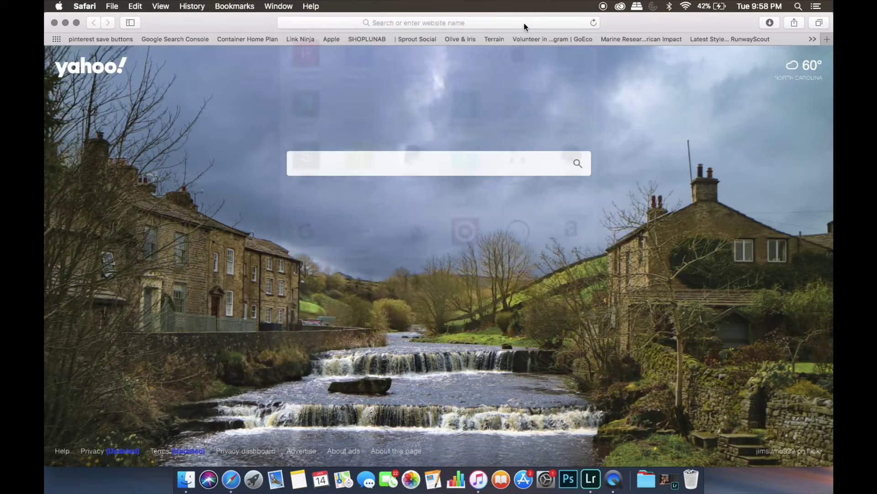
Step: Go to google.com in Safari and search for 'google flights'
click(525, 26)
text(goo)
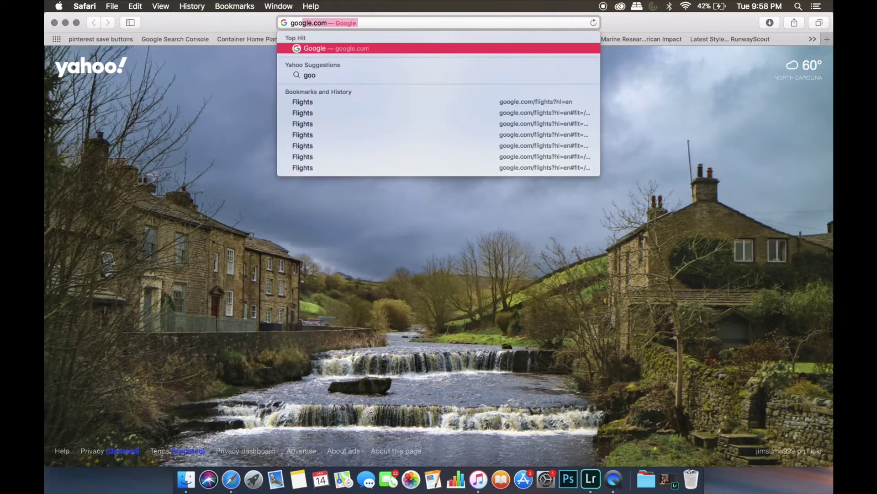
key(Return)
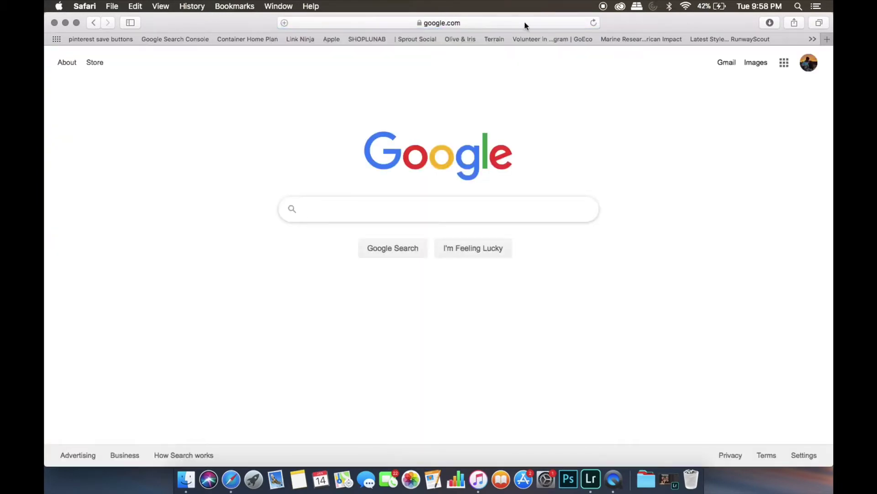
text(goog)
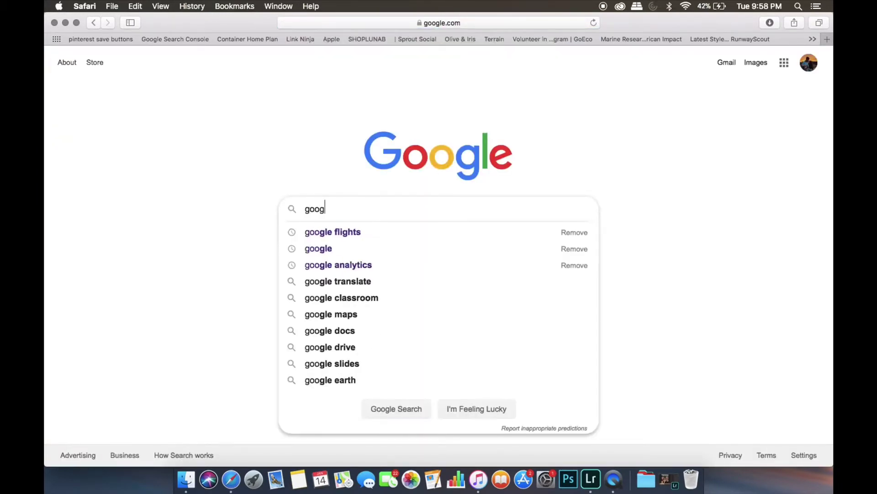
key(Down)
key(Return)
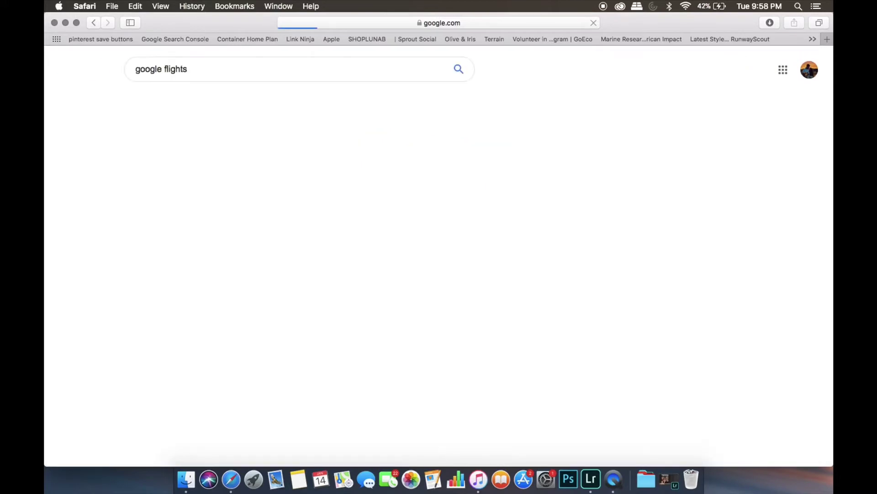
Step: Open Google Flights, keep Round trip, and set the origin to Raleigh, North Carolina RDU
click(194, 163)
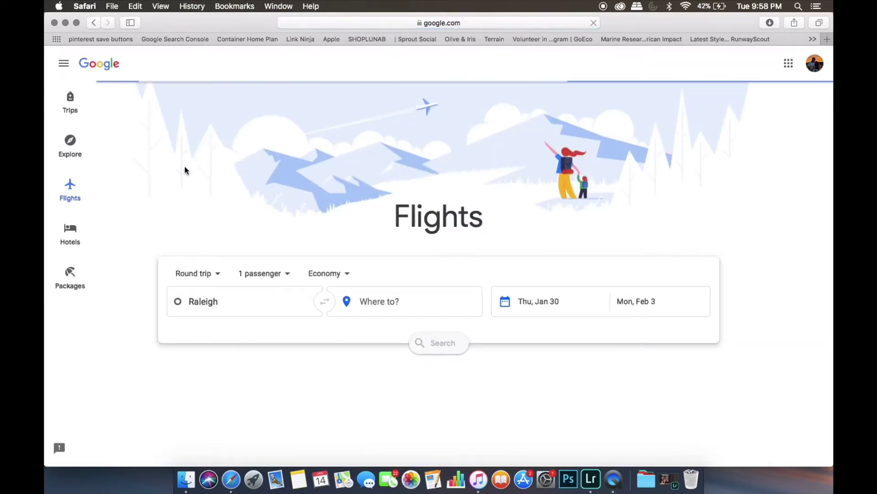
scroll(185, 170, down, 1)
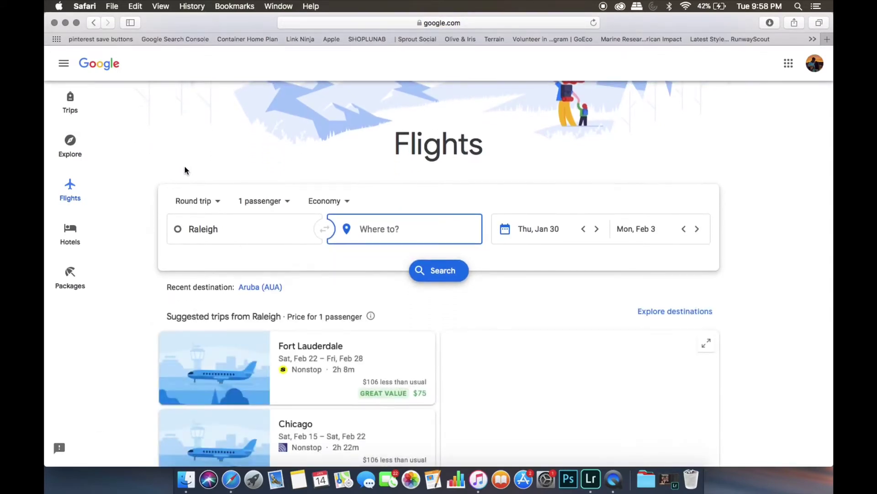
click(210, 188)
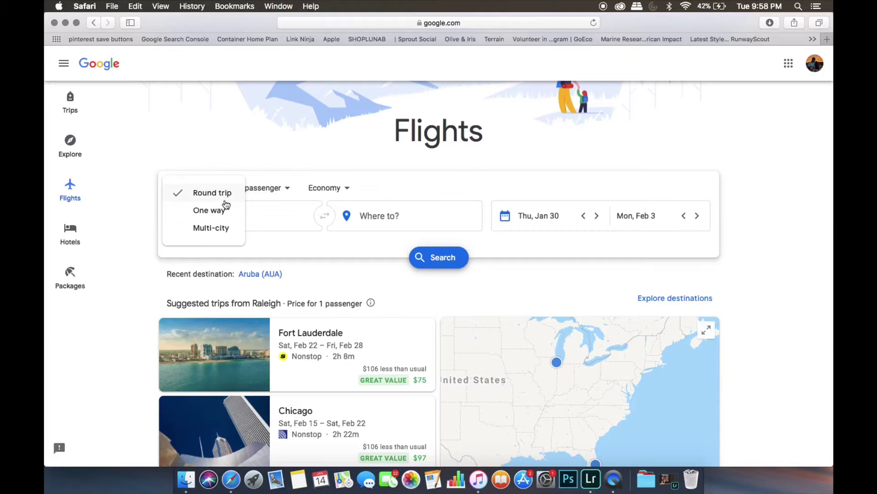
click(227, 194)
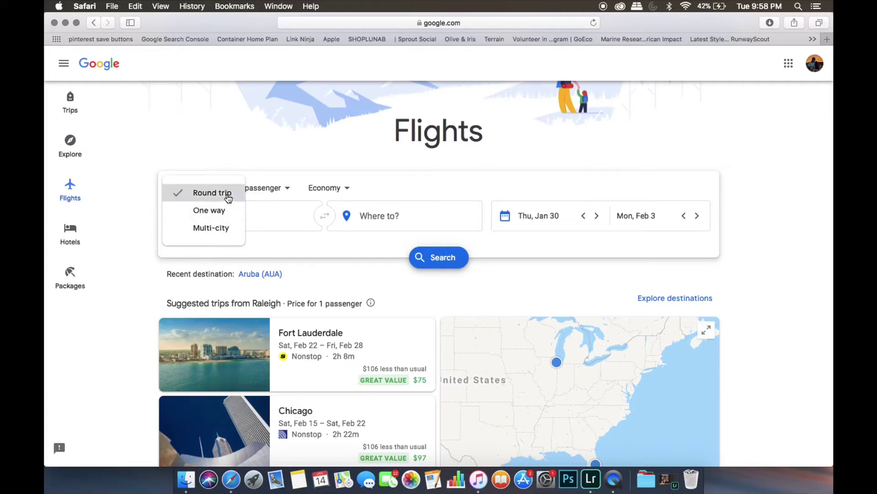
click(227, 217)
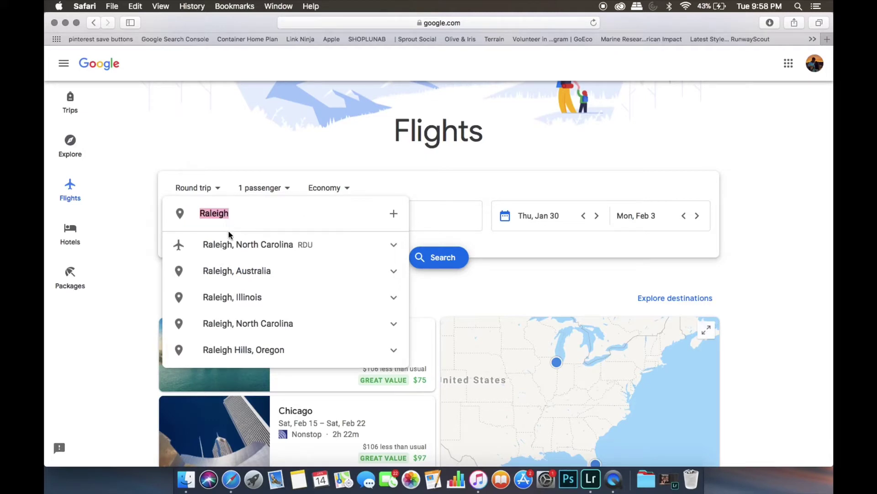
click(232, 243)
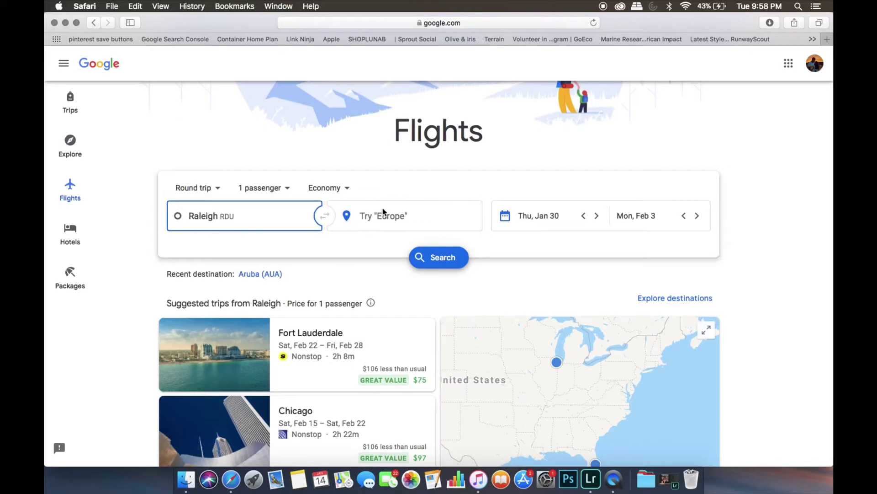
Step: Search 'arub' in the Where to? field and pick Aruba AUA as the destination
click(383, 210)
text(a)
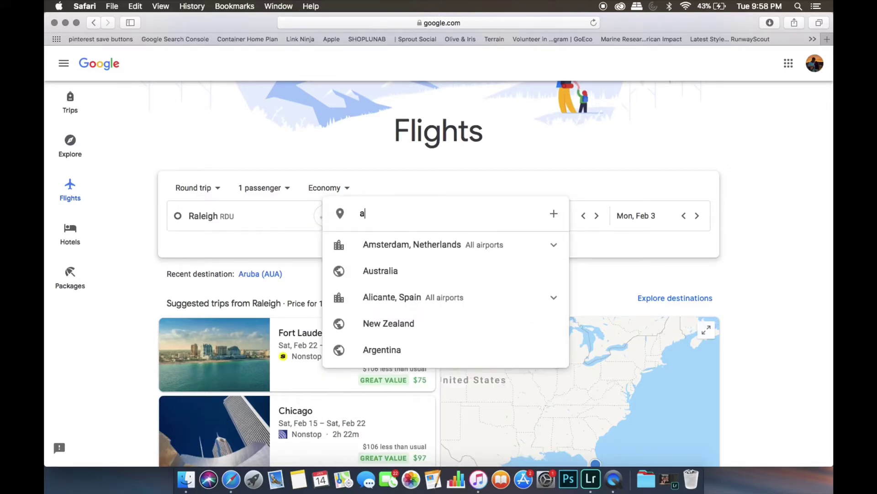
text(ruba)
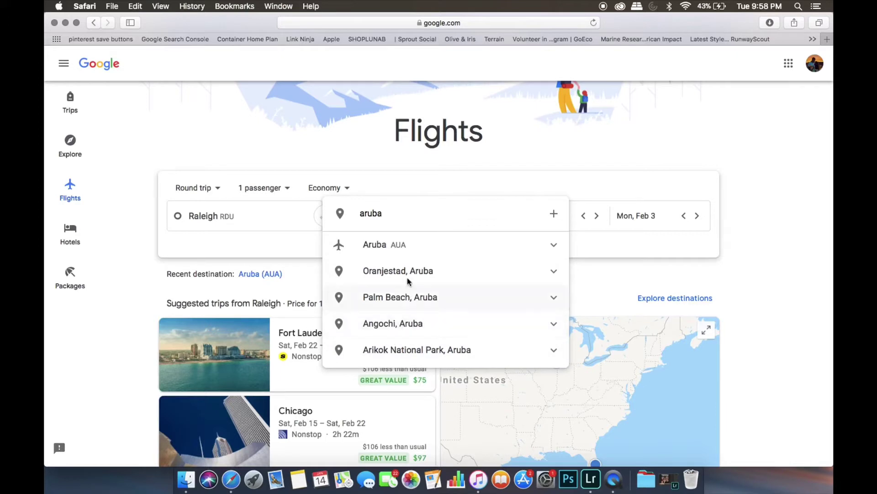
click(413, 251)
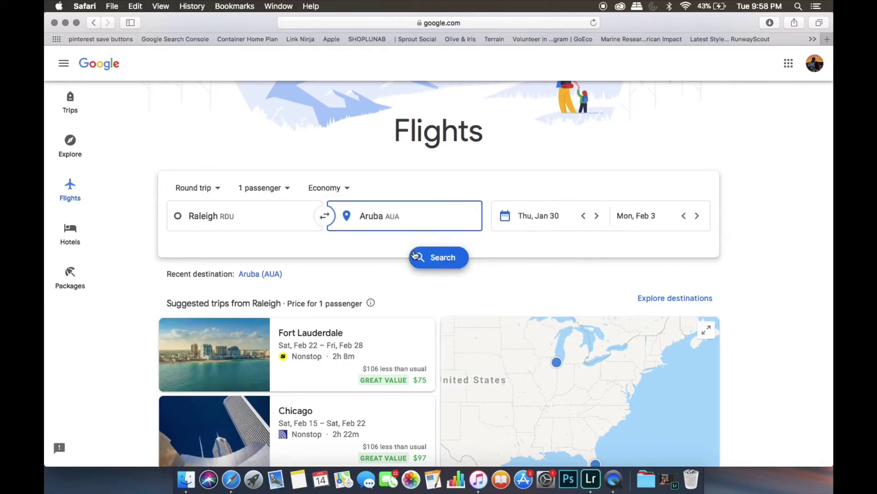
Step: Open the travel-date calendar and page forward through later months' prices
click(541, 216)
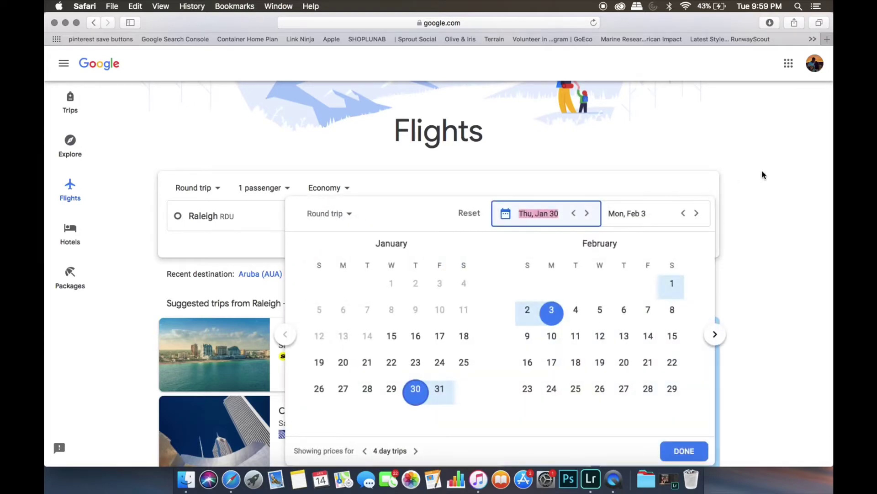
scroll(772, 174, down, 3)
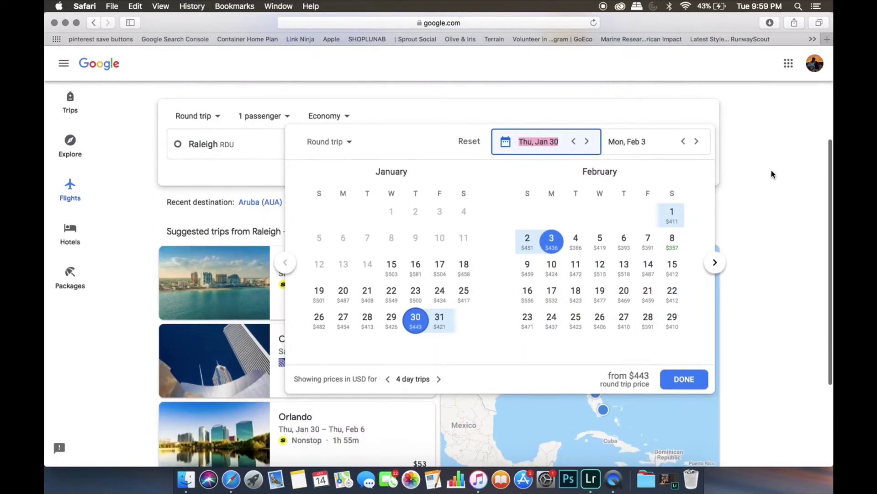
scroll(771, 174, down, 1)
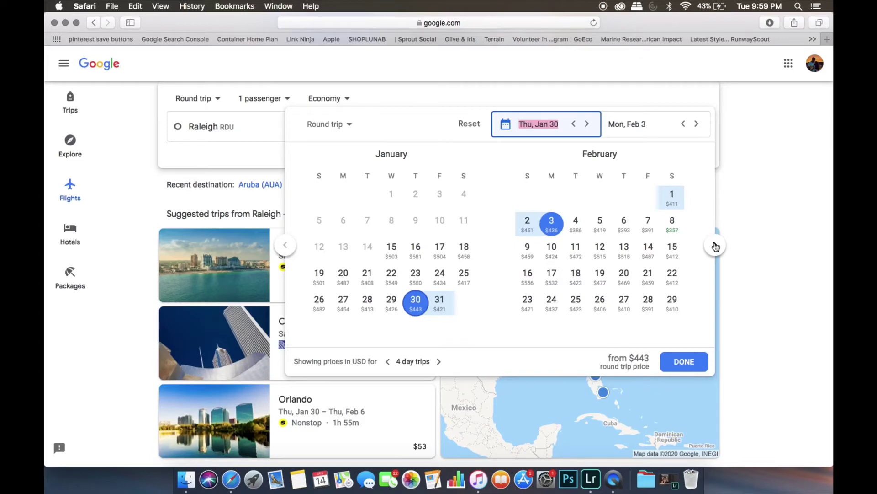
click(716, 246)
click(716, 246)
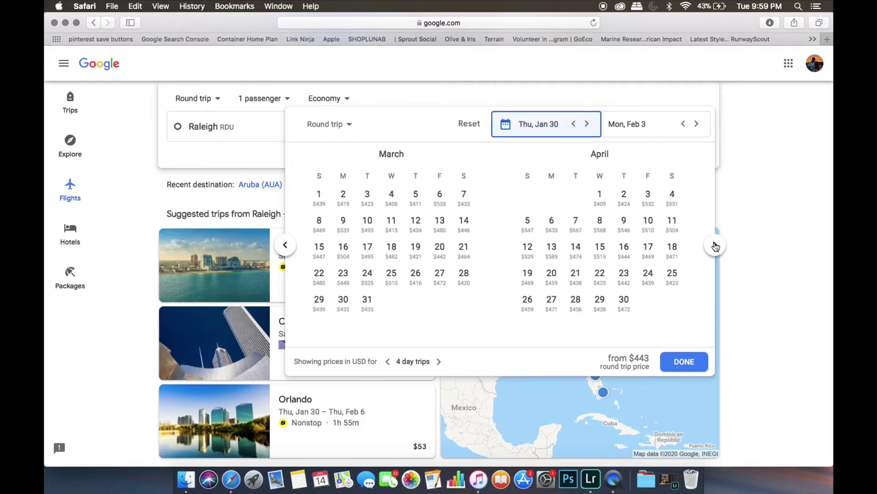
click(716, 246)
click(715, 246)
click(716, 246)
click(715, 246)
click(715, 246)
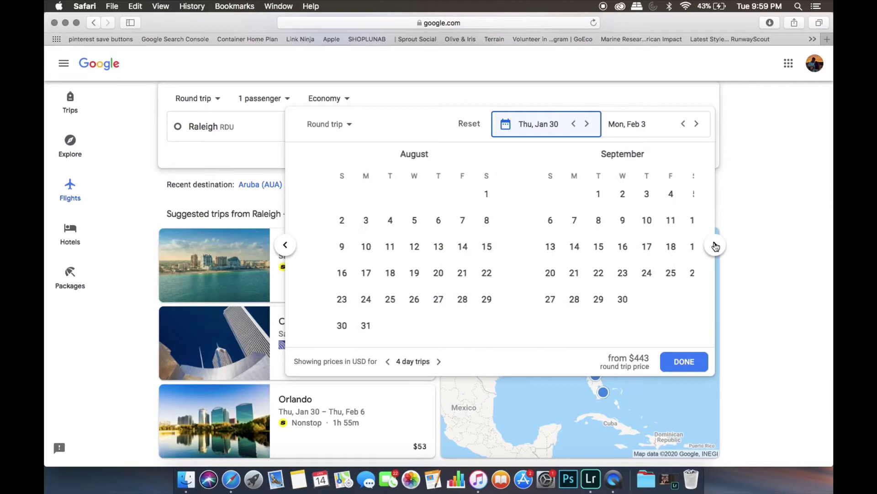
click(716, 246)
click(716, 246)
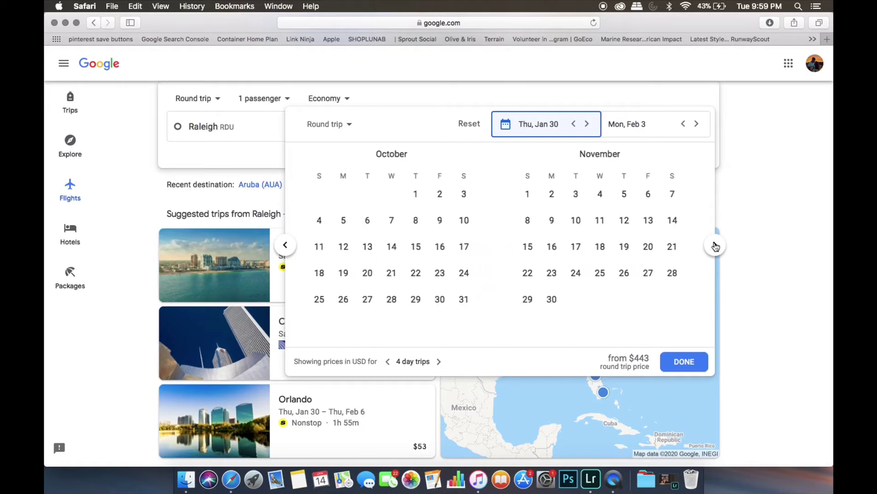
Step: Page the calendar back to January and February
click(287, 254)
click(289, 255)
click(288, 255)
click(288, 255)
click(289, 255)
click(288, 256)
click(288, 256)
click(289, 255)
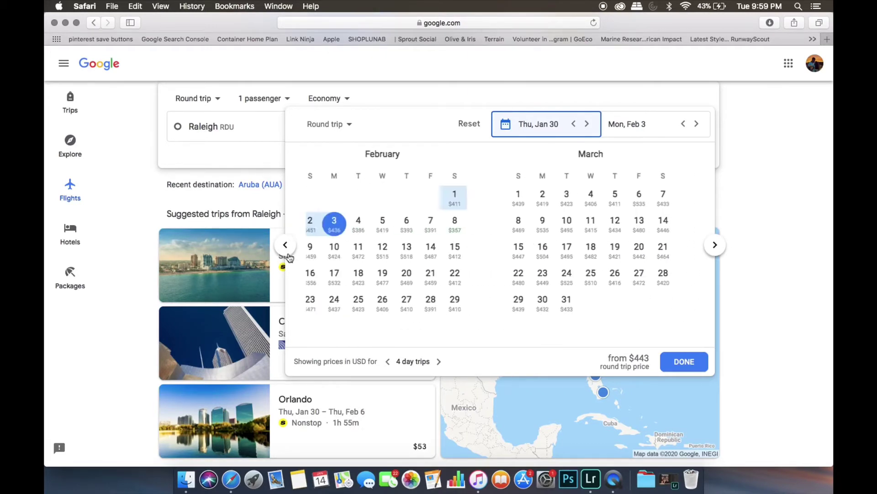
click(289, 256)
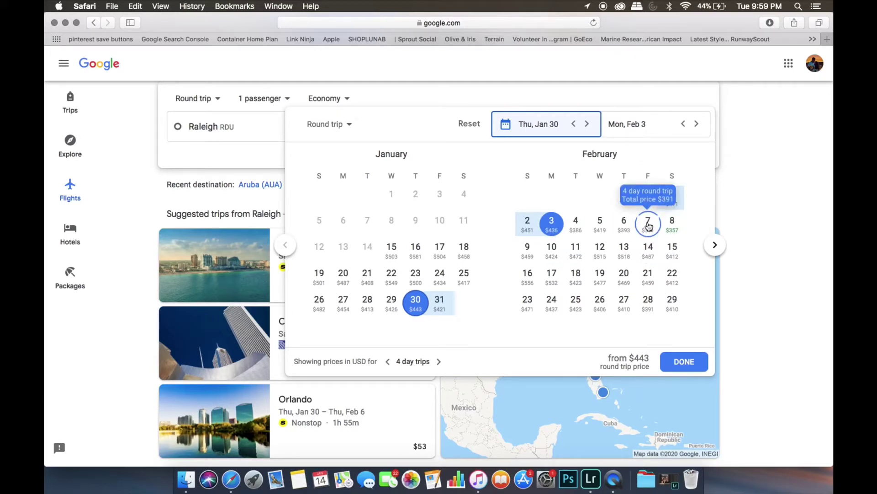
Step: Pick Fri, Feb 7 departure and Wed, Feb 12 return, then confirm the dates
click(648, 226)
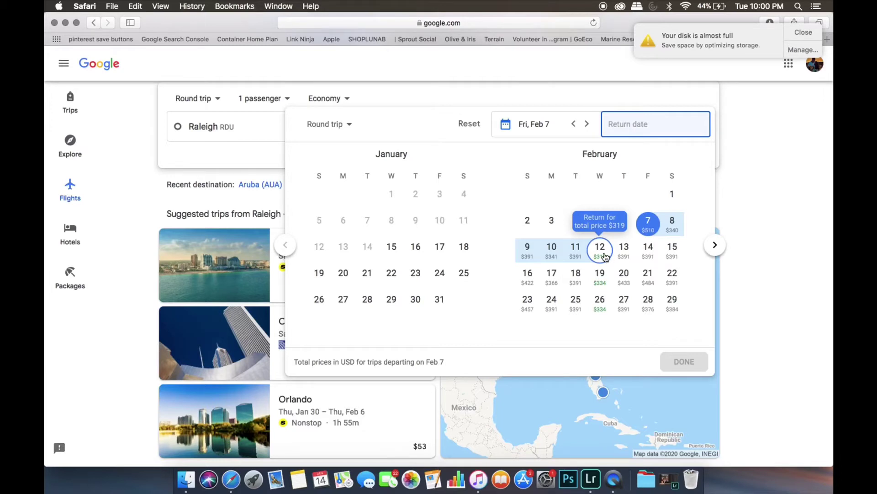
click(605, 258)
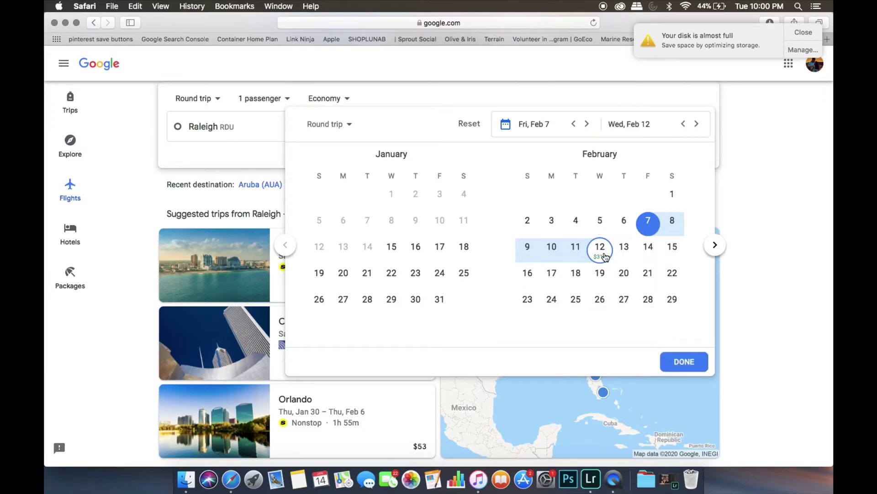
click(682, 362)
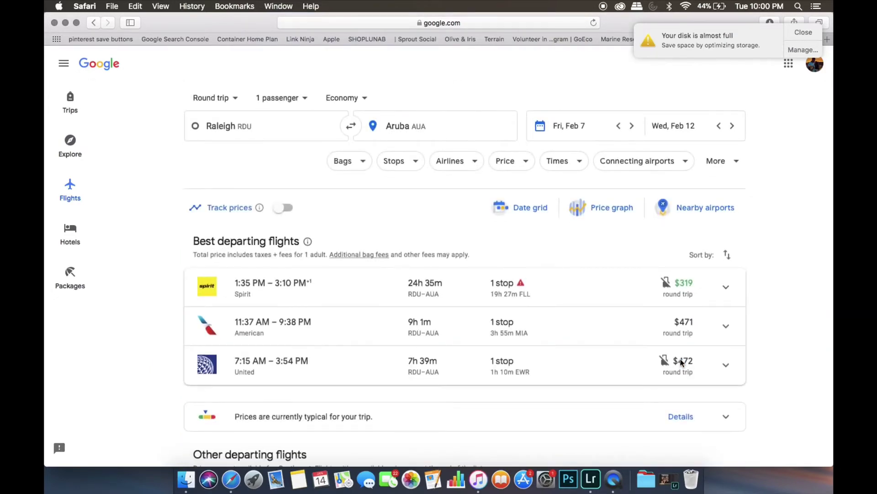
Step: Expand and collapse the $319 Spirit flight's details, then scroll the departing flights list
scroll(757, 215, down, 5)
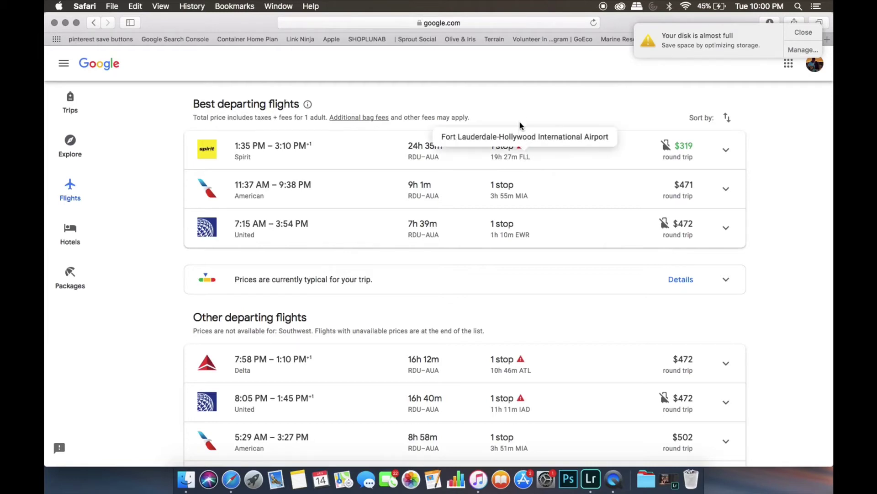
mouse_move(524, 148)
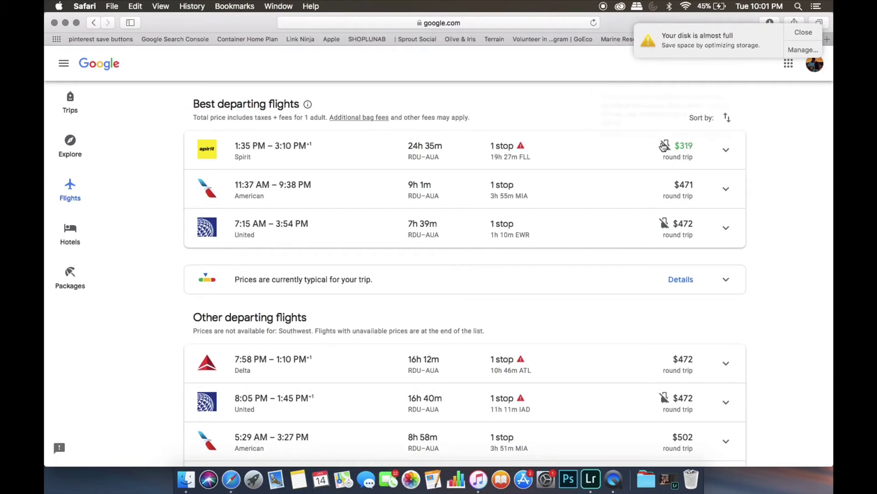
mouse_move(667, 149)
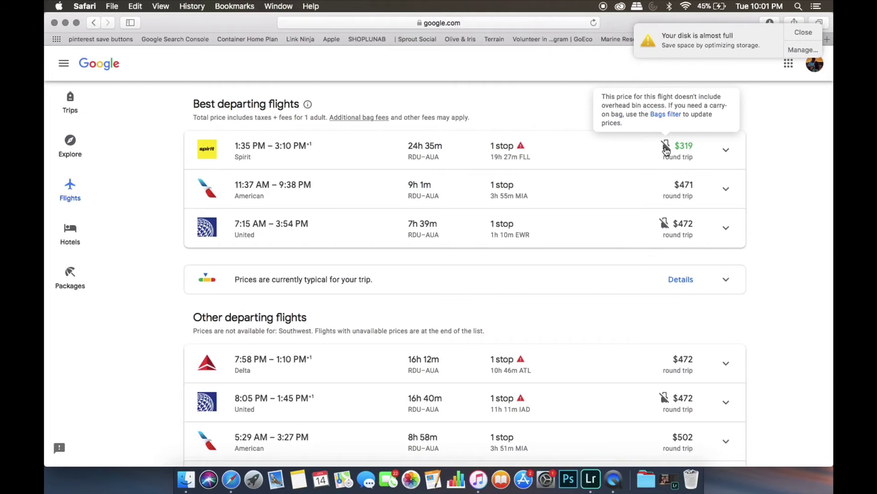
click(727, 152)
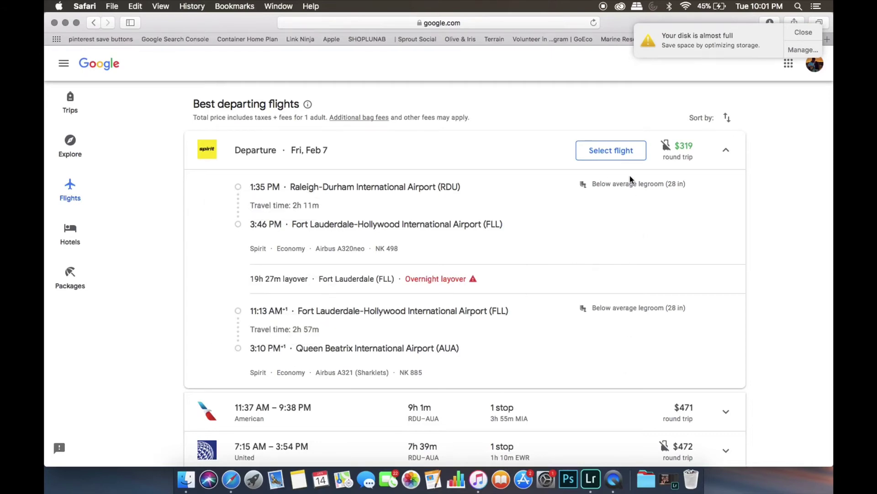
click(727, 152)
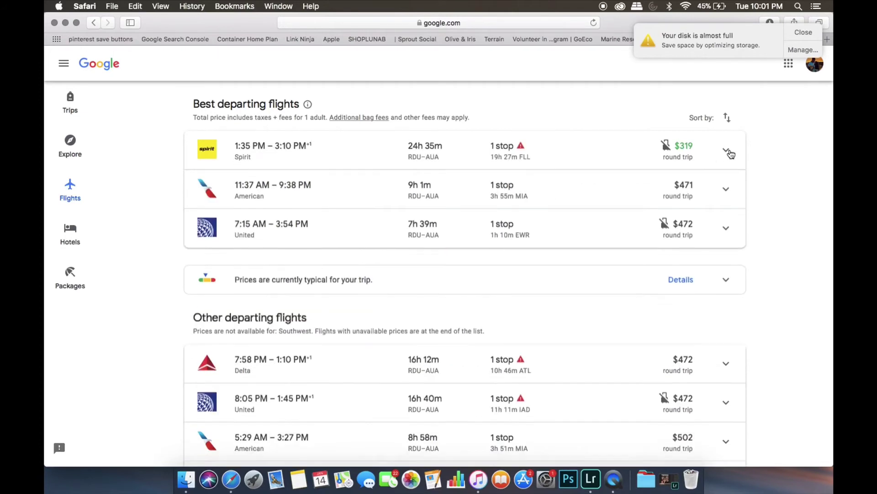
scroll(769, 143, down, 2)
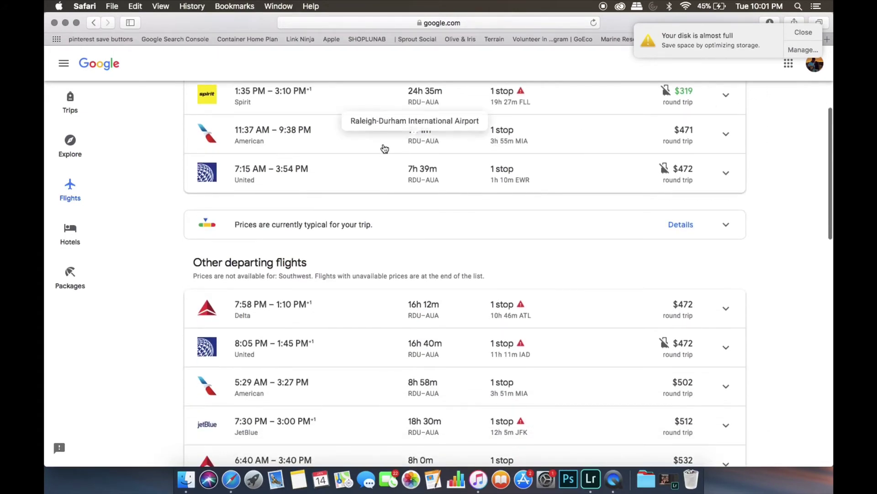
scroll(384, 147, up, 1)
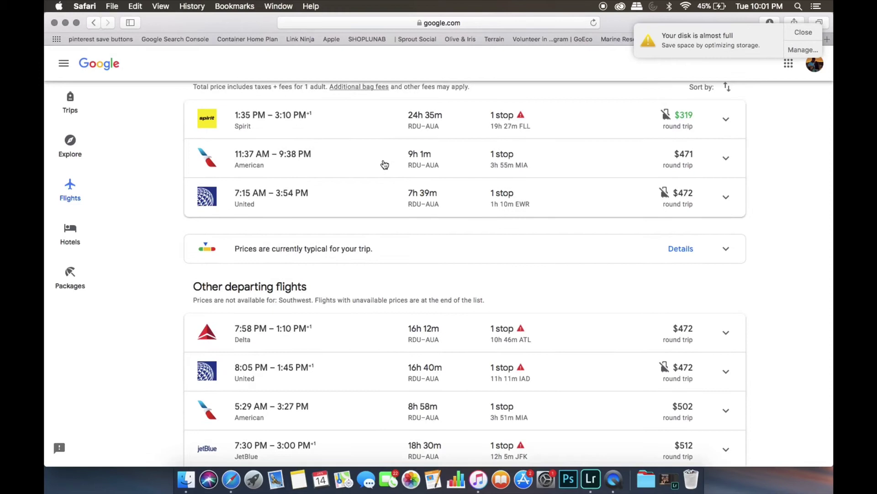
Step: Select the American 11:37 AM departure and the $471 American 3:25 PM return
click(385, 164)
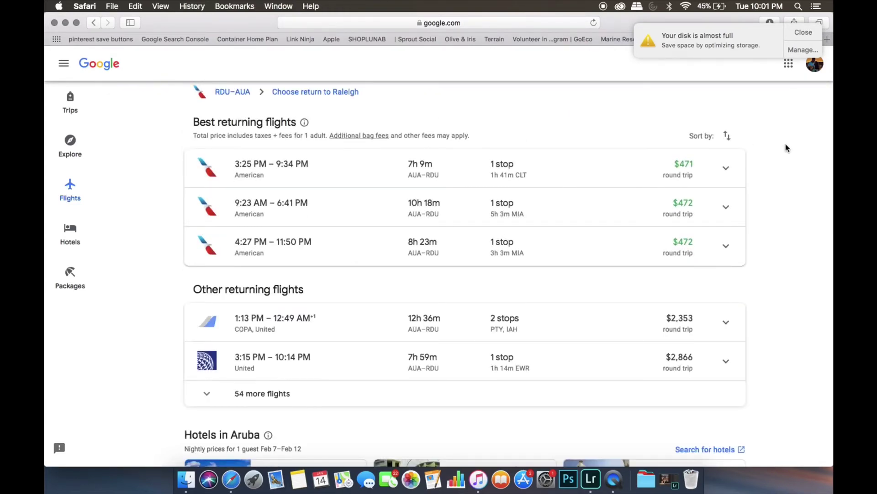
click(804, 33)
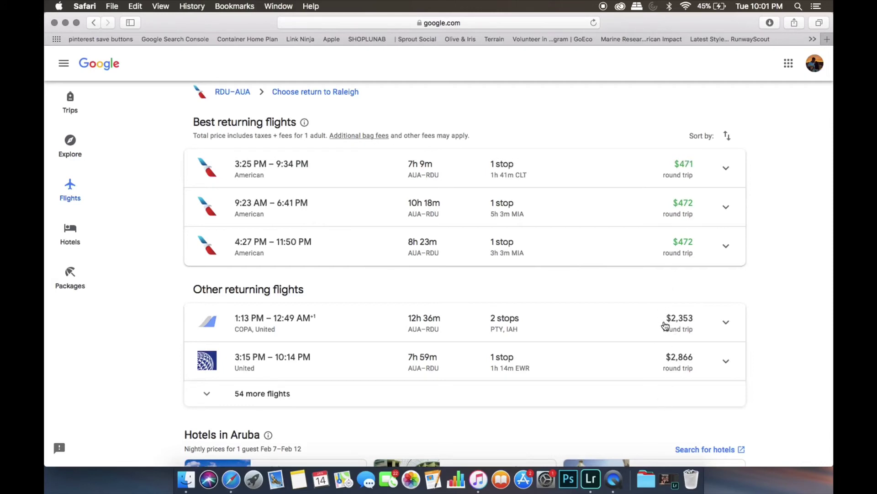
click(726, 168)
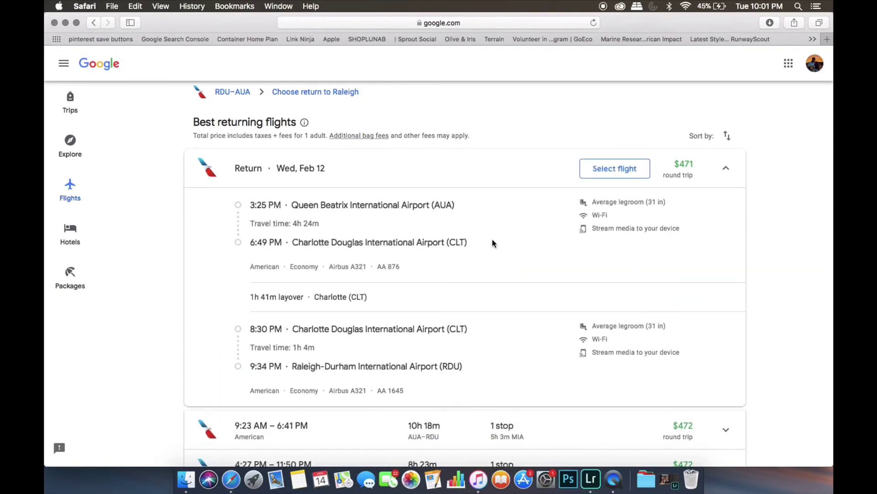
scroll(492, 241, down, 2)
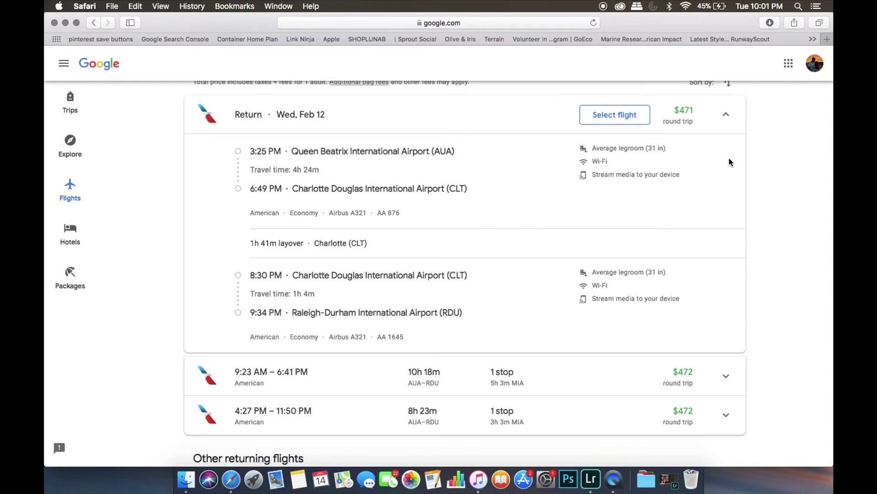
click(730, 118)
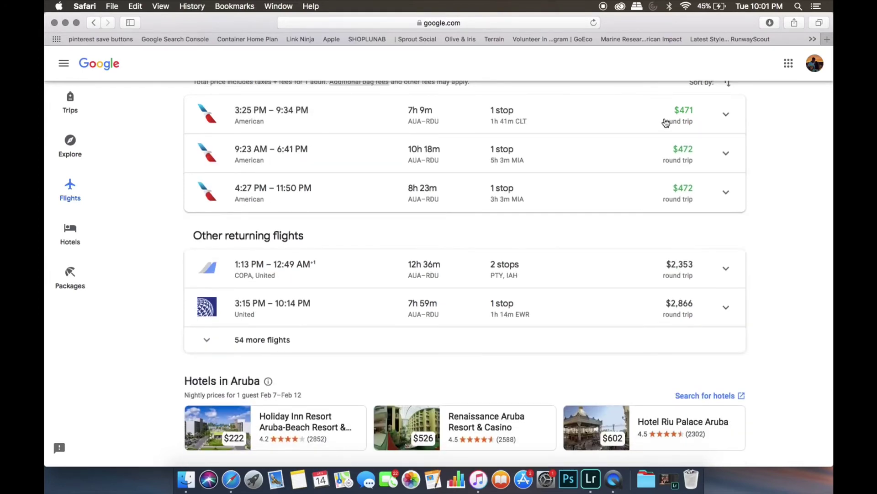
scroll(511, 123, up, 2)
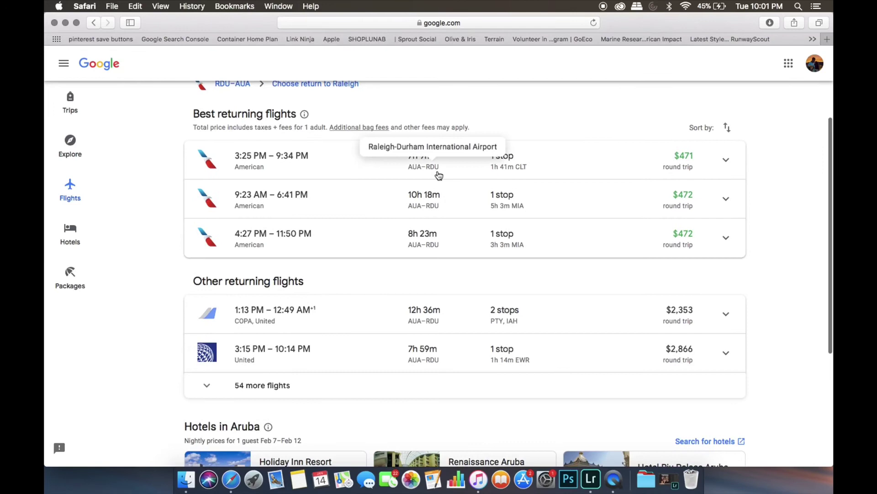
click(414, 172)
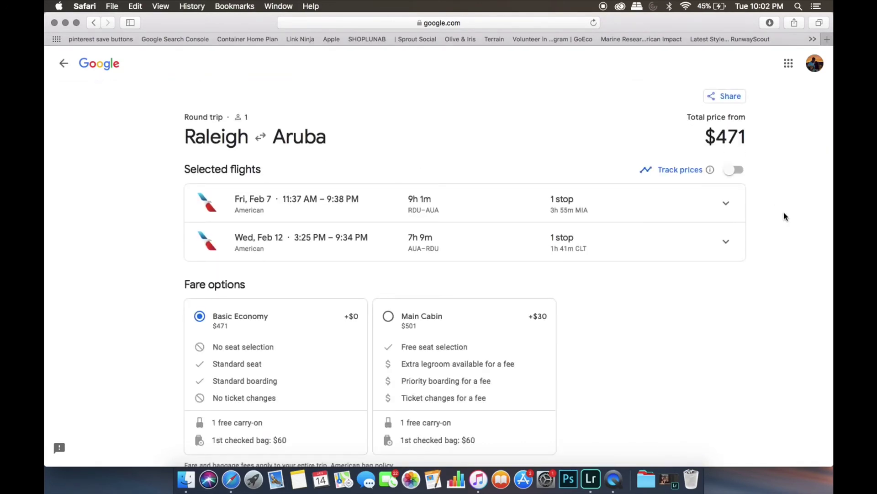
Step: Under Booking options, select Book with American for the $471 round trip
scroll(784, 215, down, 1)
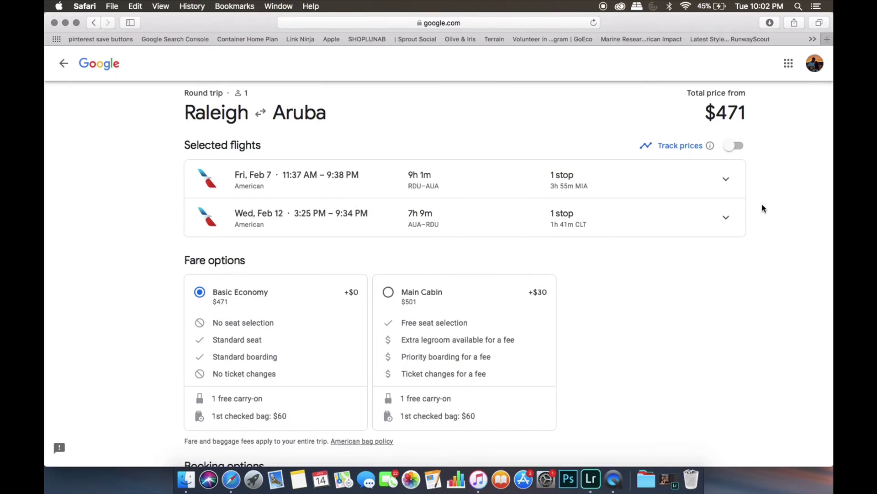
scroll(761, 204, down, 3)
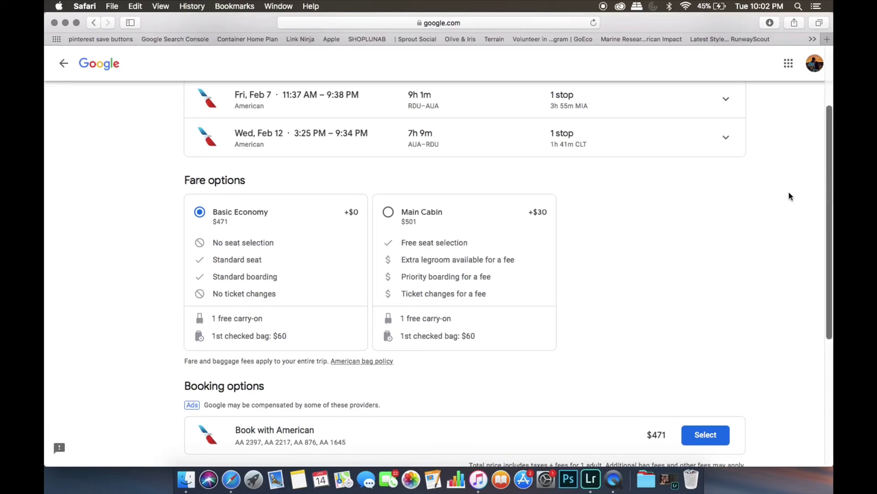
scroll(789, 194, down, 5)
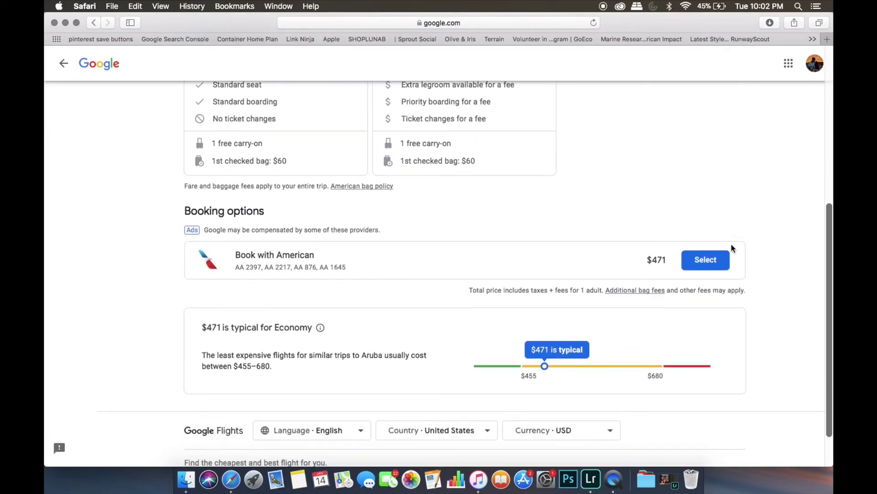
click(711, 269)
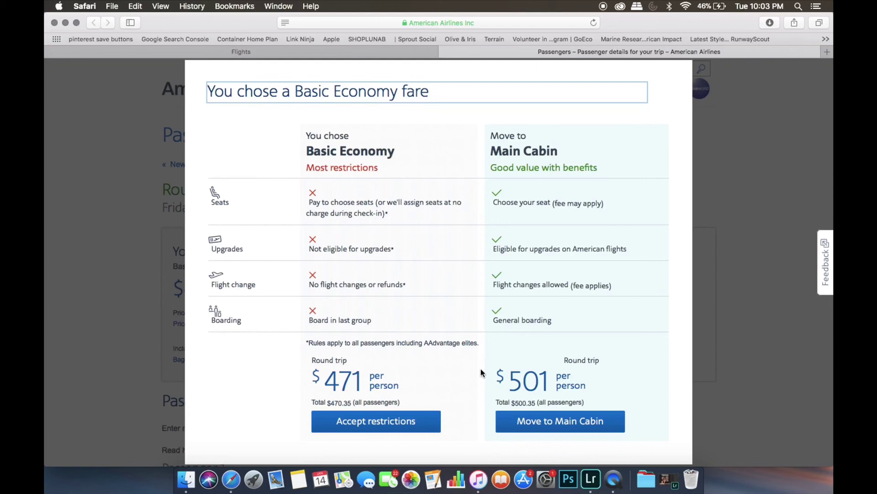
Step: Accept the Basic Economy restrictions for the $471 American fare
click(403, 421)
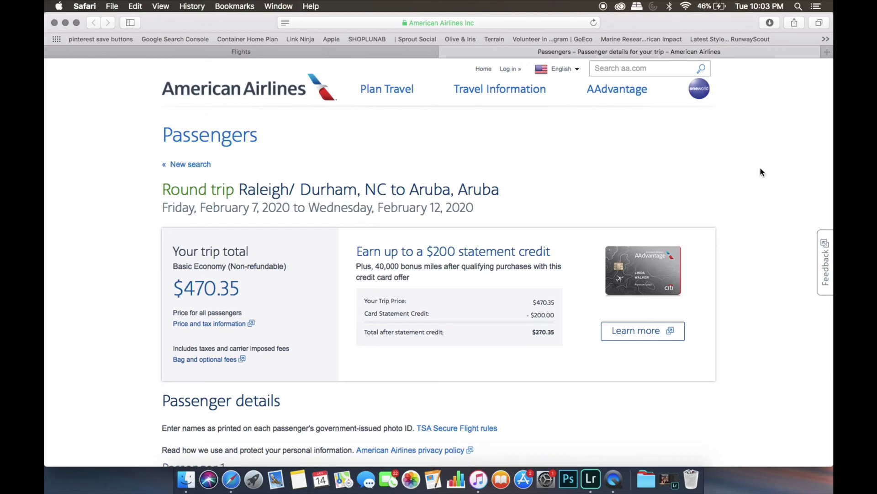
Step: Review American's Passengers page, then switch back to the Google Flights tab
scroll(761, 169, down, 4)
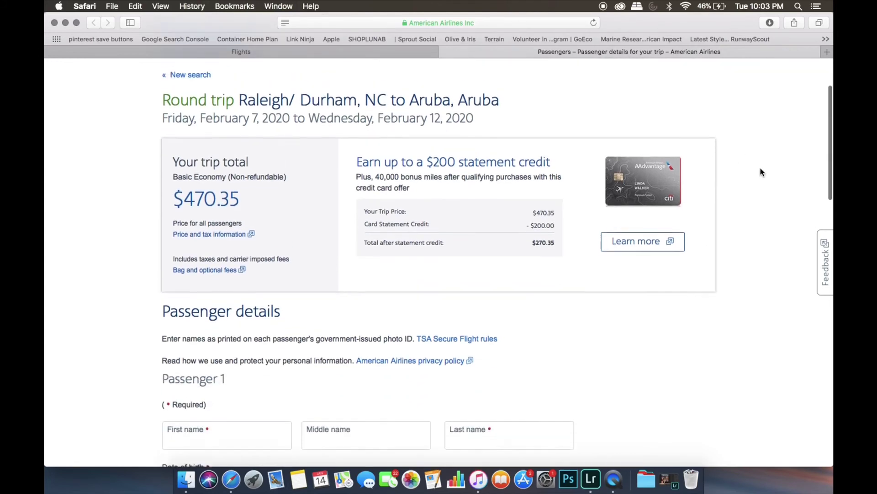
scroll(761, 170, up, 2)
scroll(761, 170, down, 1)
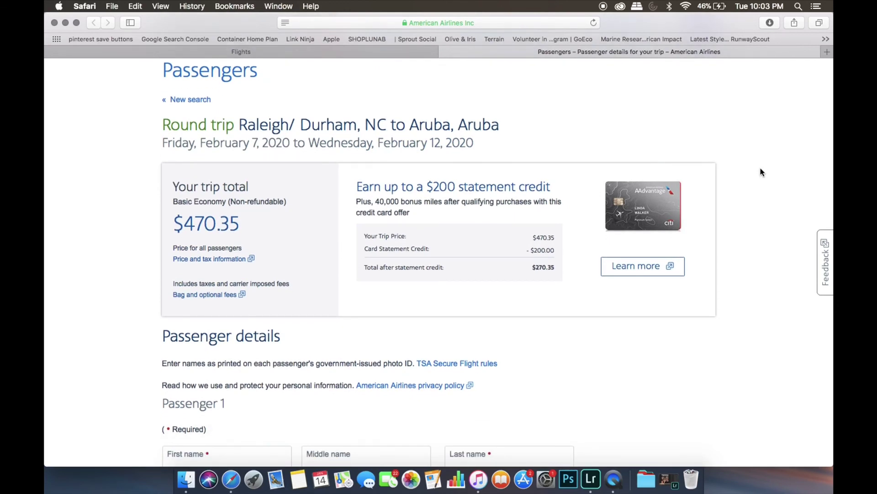
scroll(760, 169, down, 9)
scroll(748, 159, down, 4)
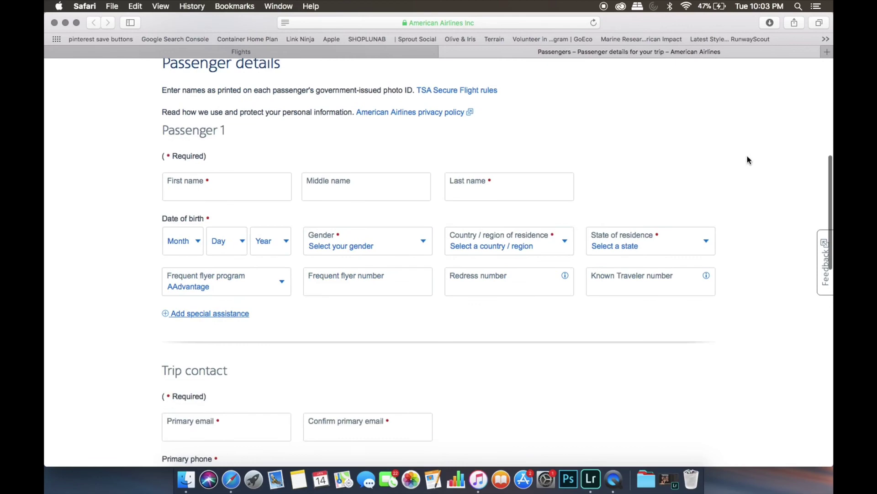
scroll(721, 305, down, 15)
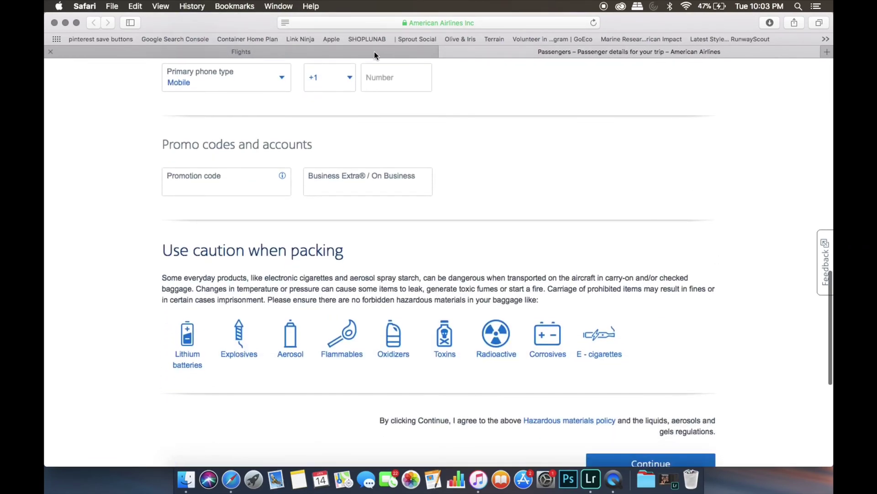
click(374, 52)
Step: Return to the search and re-date the Raleigh–Aruba round trip to Tue Jan 21–Fri Jan 24
scroll(544, 228, up, 8)
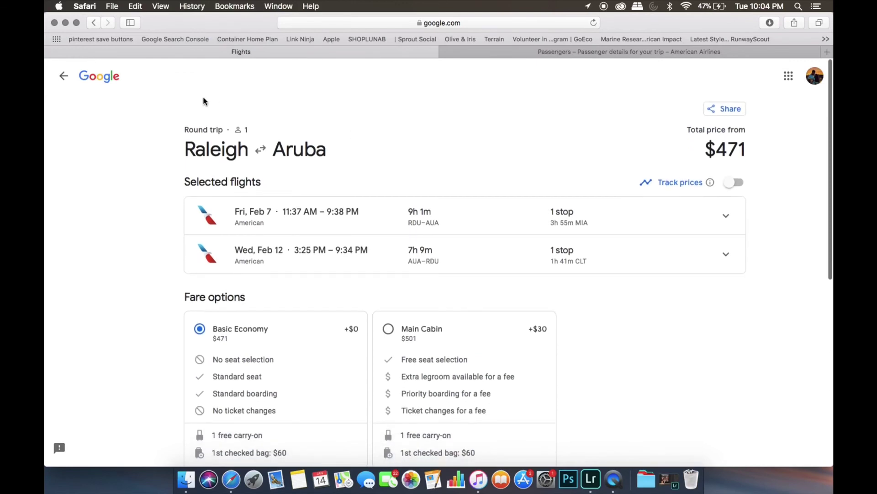
click(63, 76)
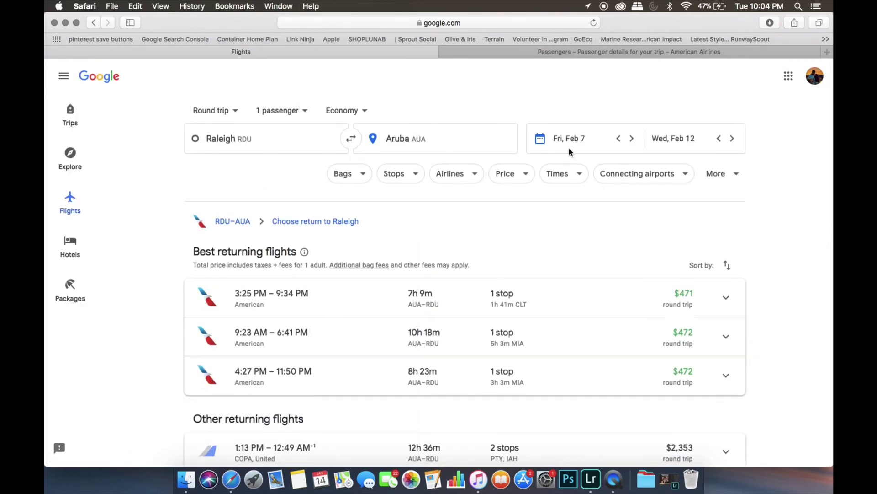
click(570, 149)
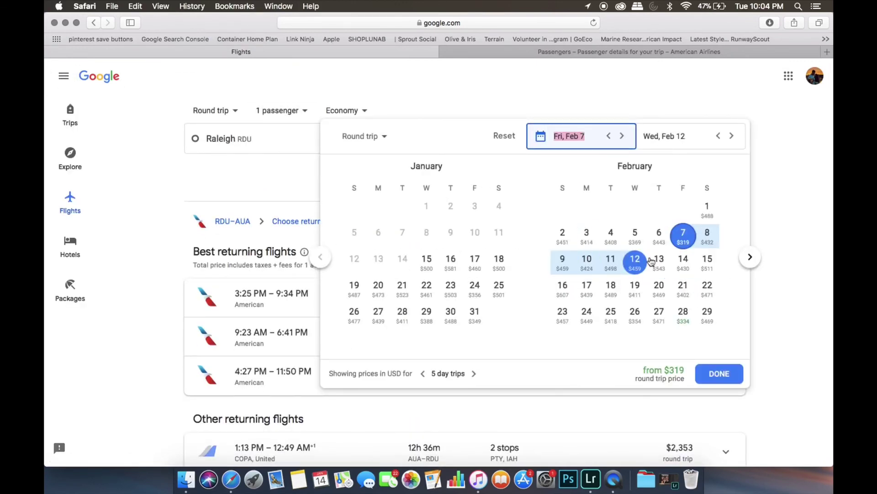
click(481, 274)
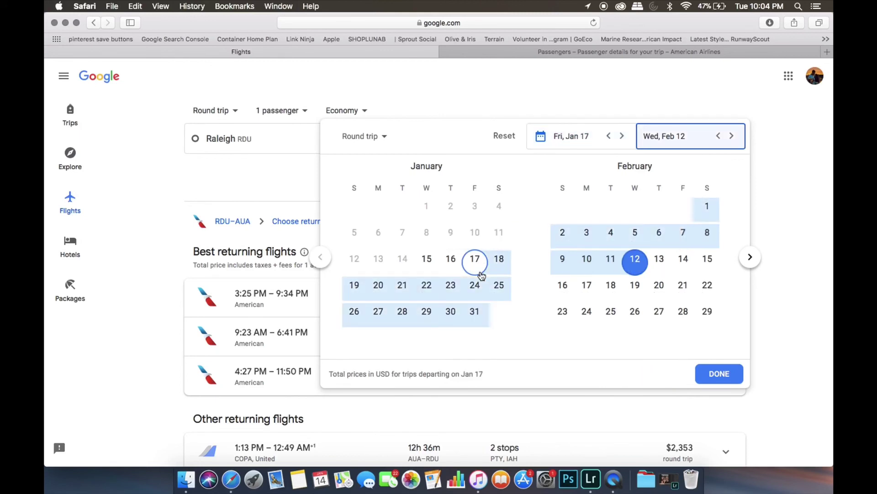
click(480, 294)
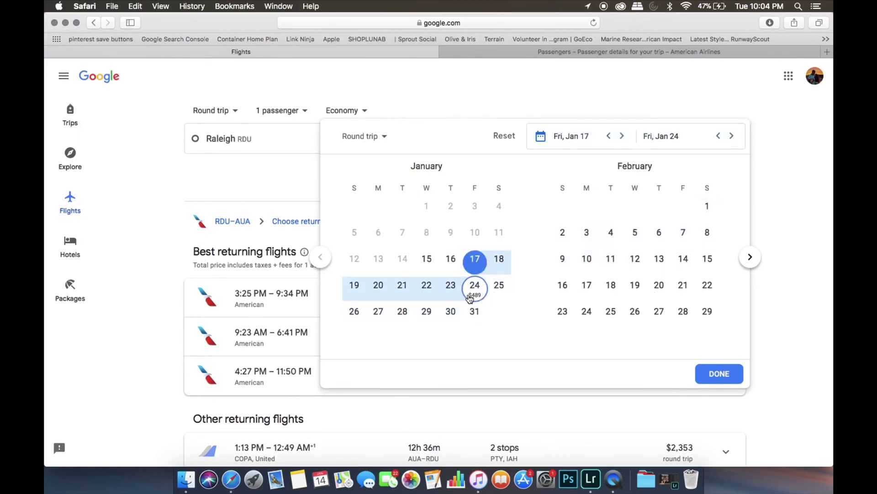
click(405, 294)
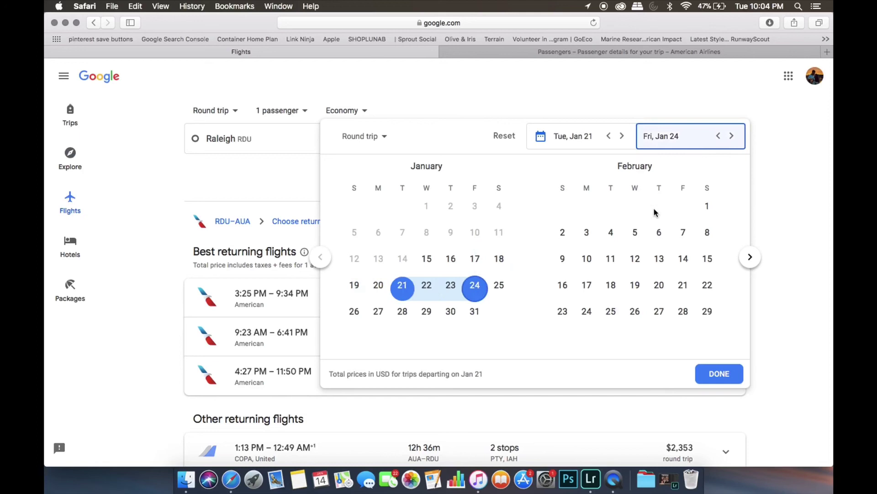
click(731, 371)
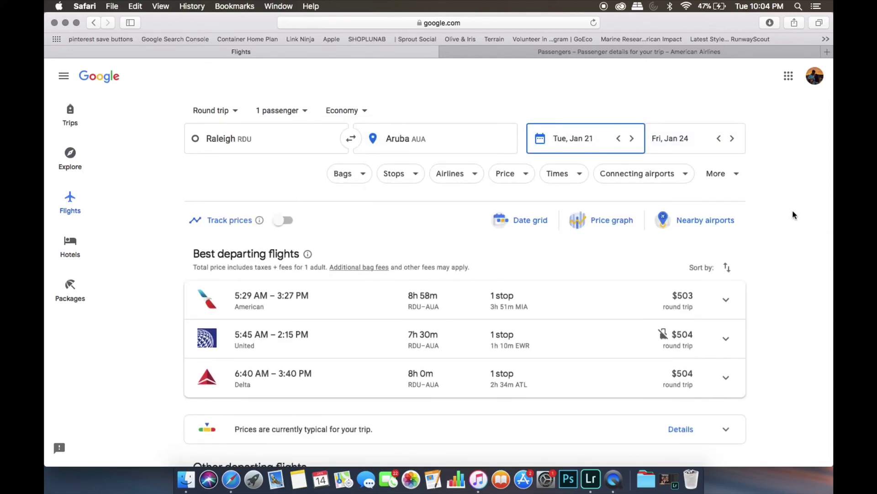
scroll(793, 211, down, 3)
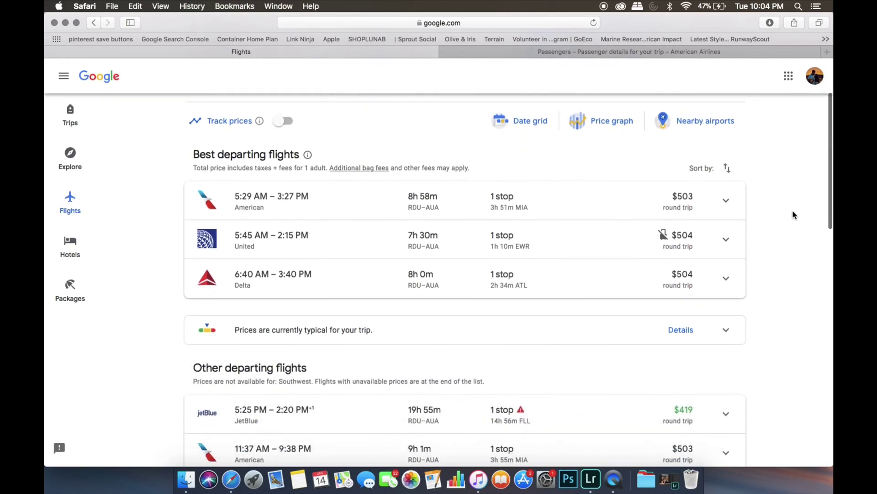